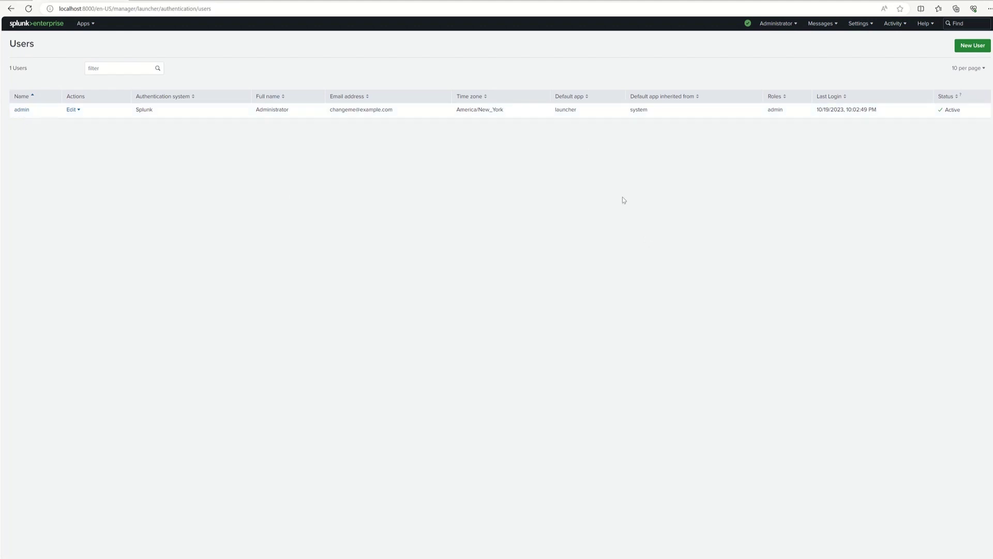
Step: Visit the Roles list in Settings, then return to the Users list
click(870, 30)
click(902, 190)
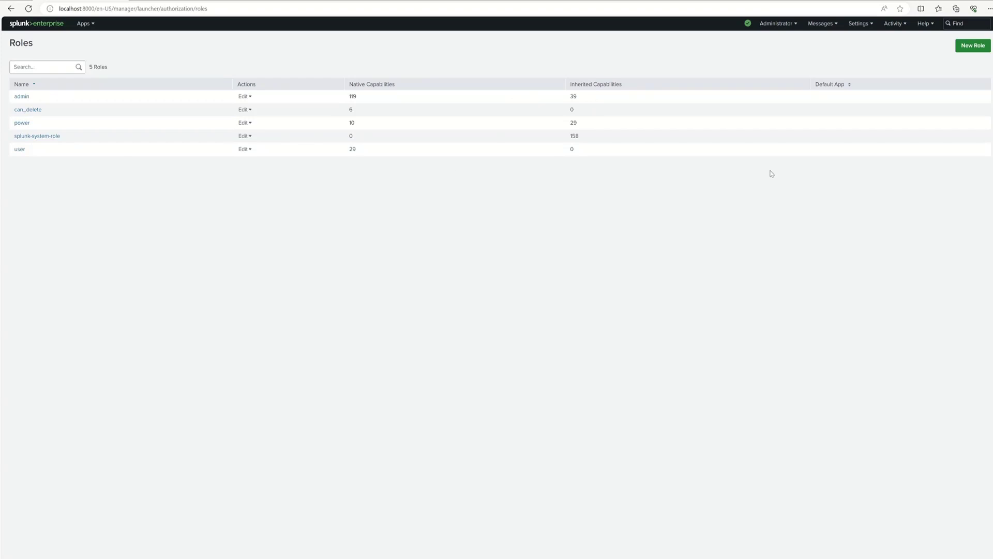
click(871, 23)
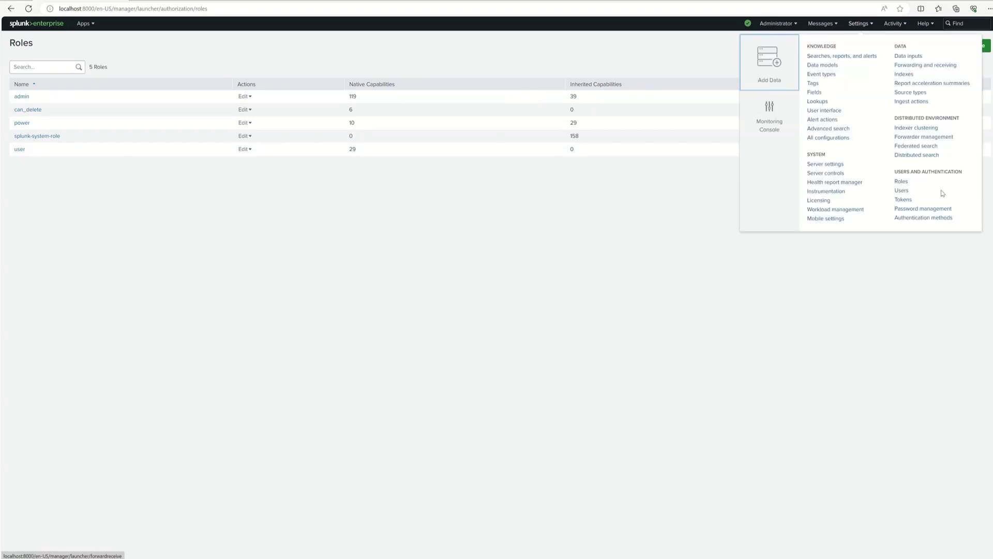
click(901, 191)
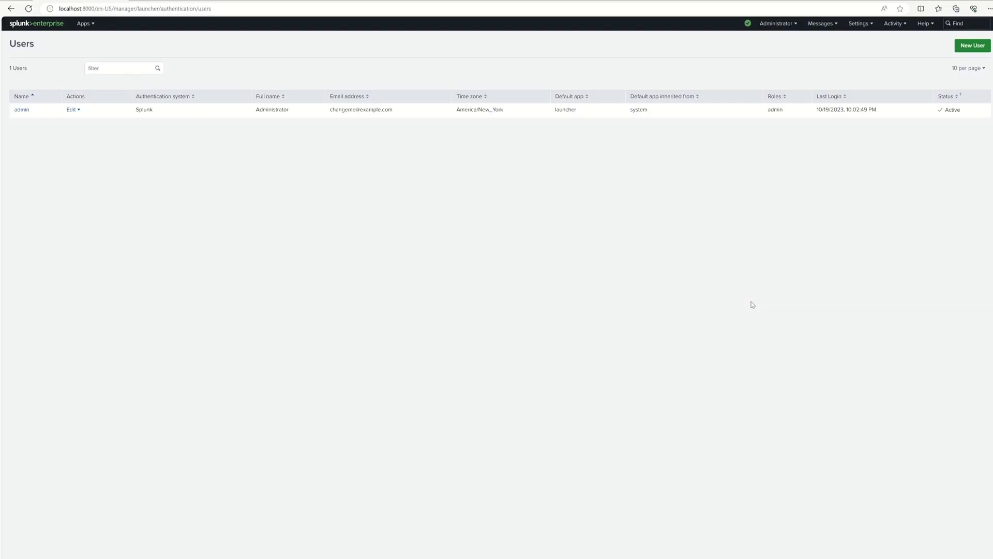
Step: Start a new user and enter the first user's username and full name
click(968, 48)
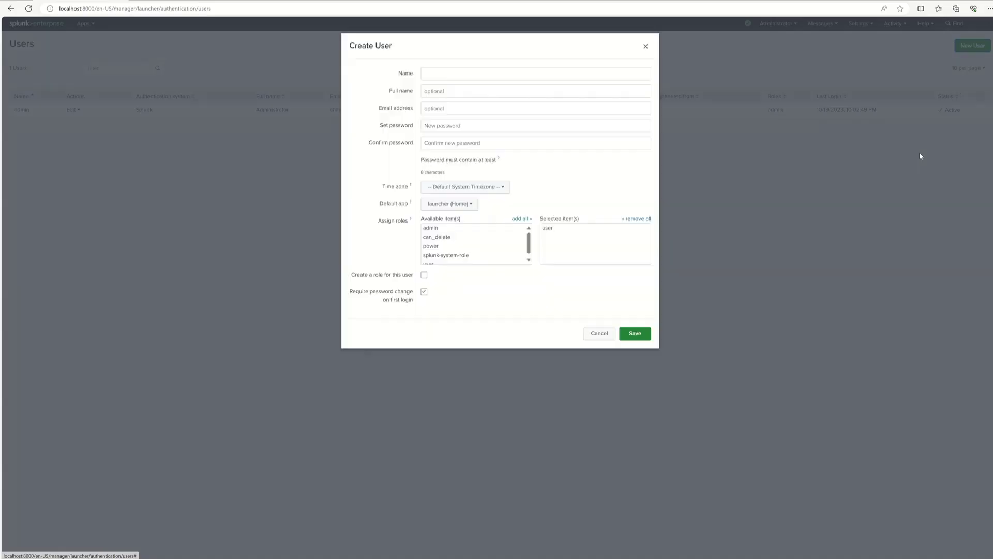
click(471, 76)
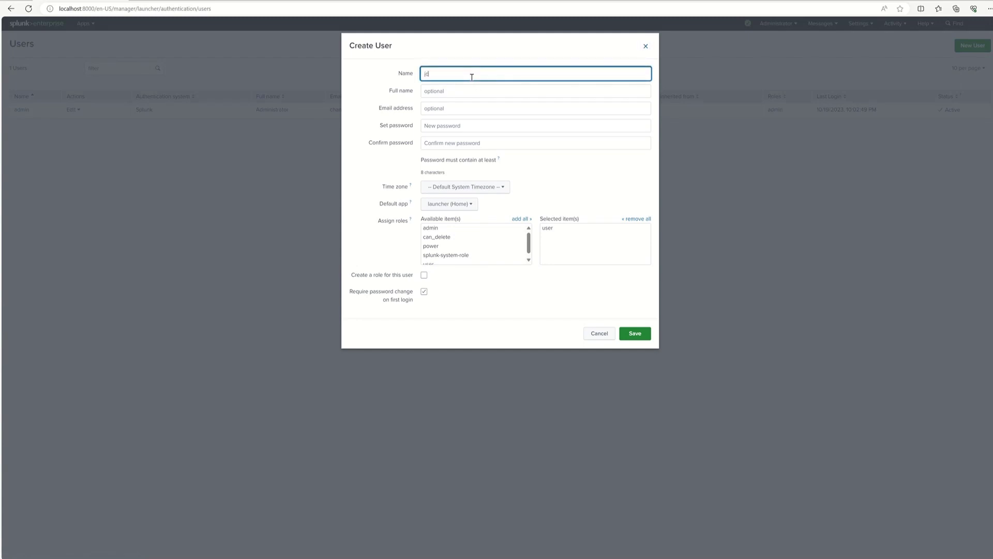
click(464, 92)
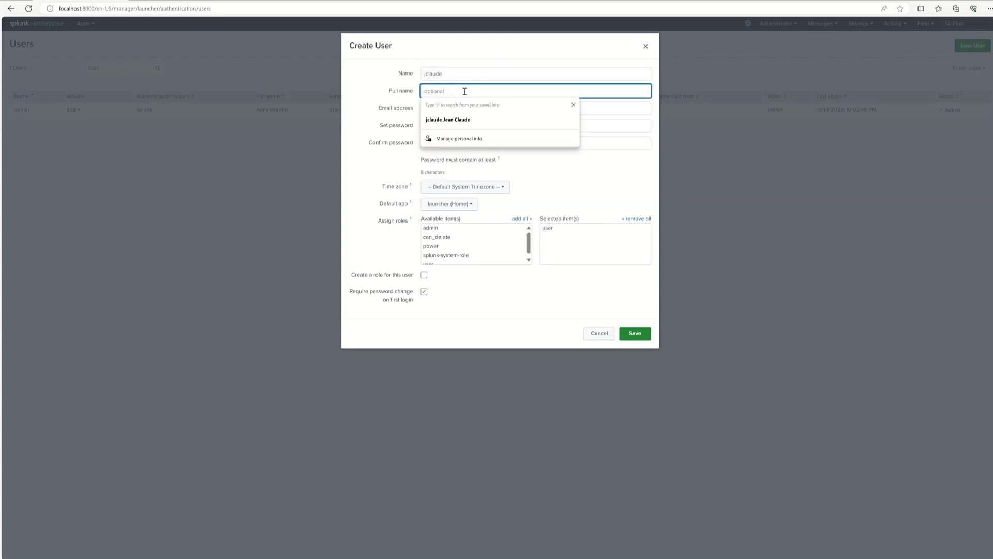
key(Down)
text(Clud)
text(aude)
click(580, 174)
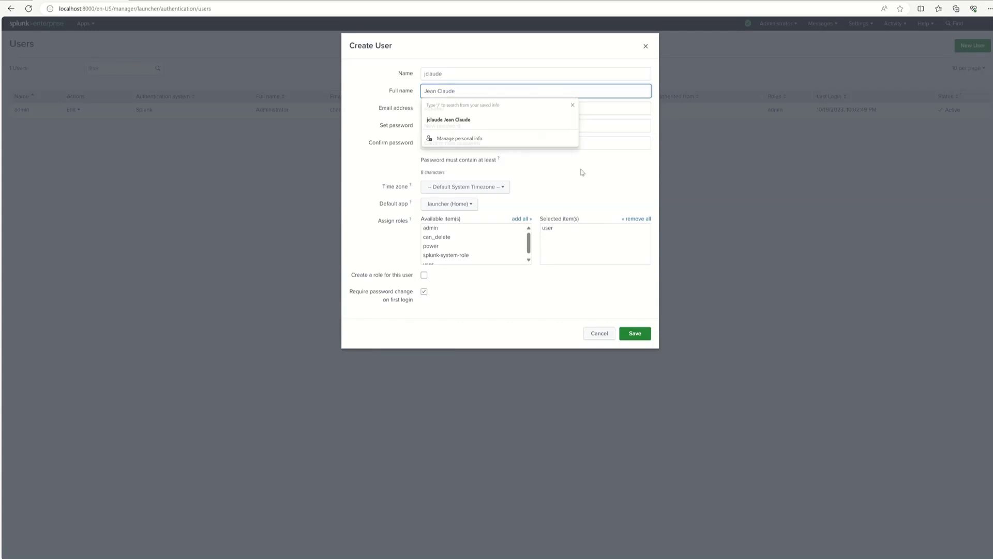
Step: Fill the e-mail address with the copied username plus the company domain
click(474, 109)
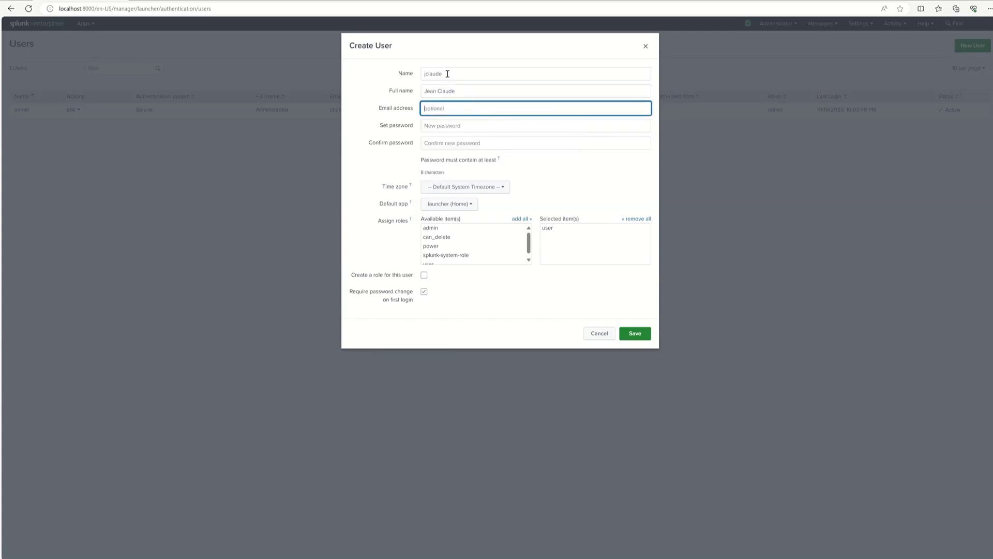
drag(447, 73, 422, 76)
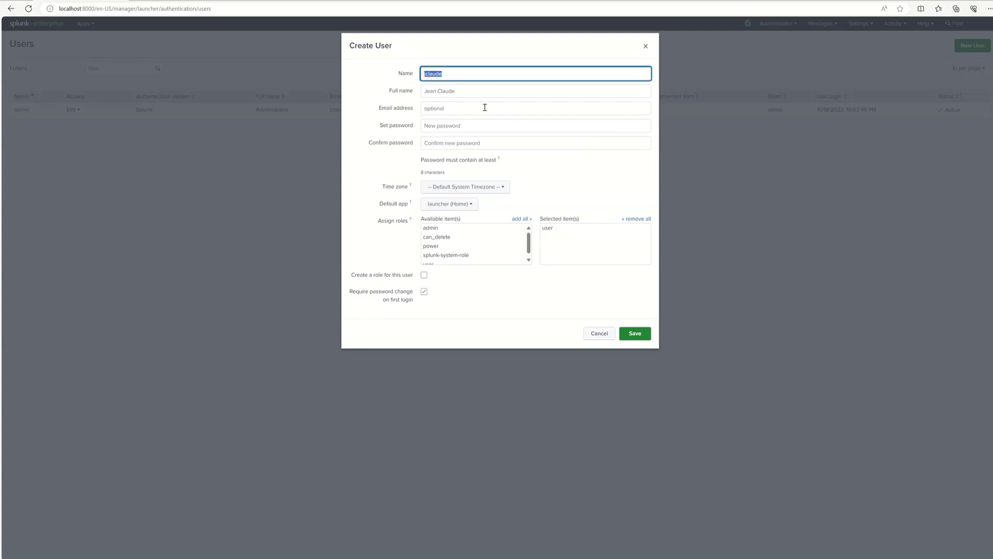
key(ctrl+c)
click(464, 110)
key(ctrl+v)
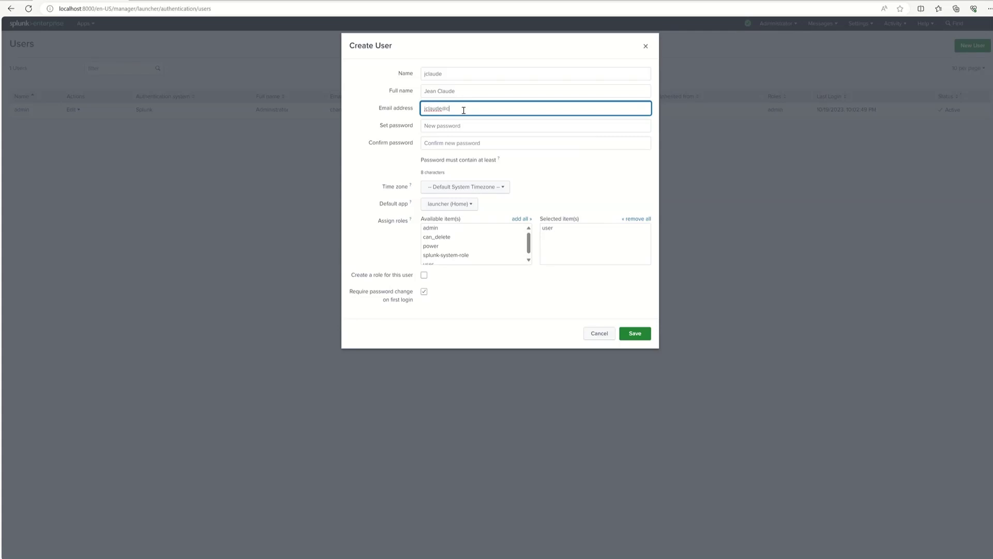
text(@coma)
text(any.com)
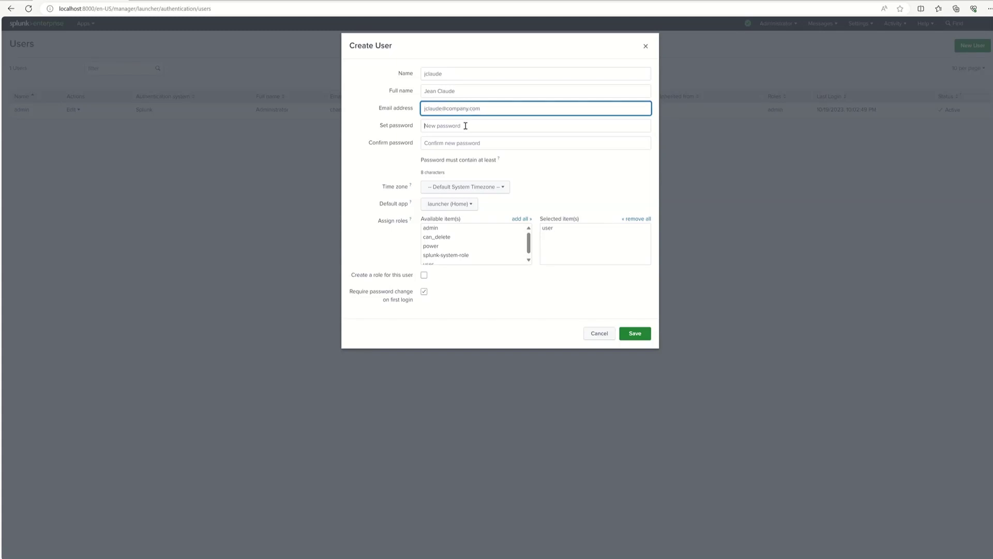
Step: Enter the account password in both Set password and Confirm password
click(465, 125)
drag(444, 73, 422, 72)
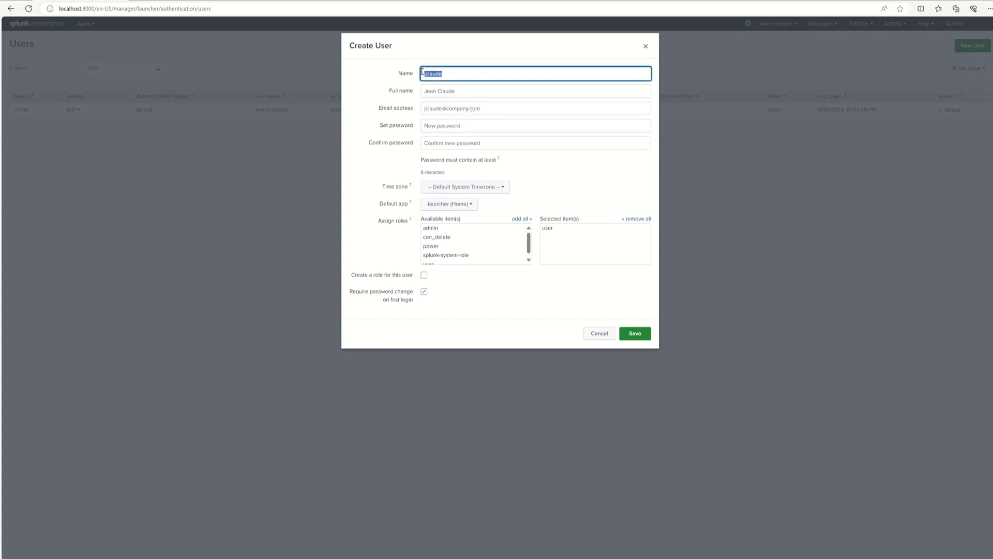
click(459, 124)
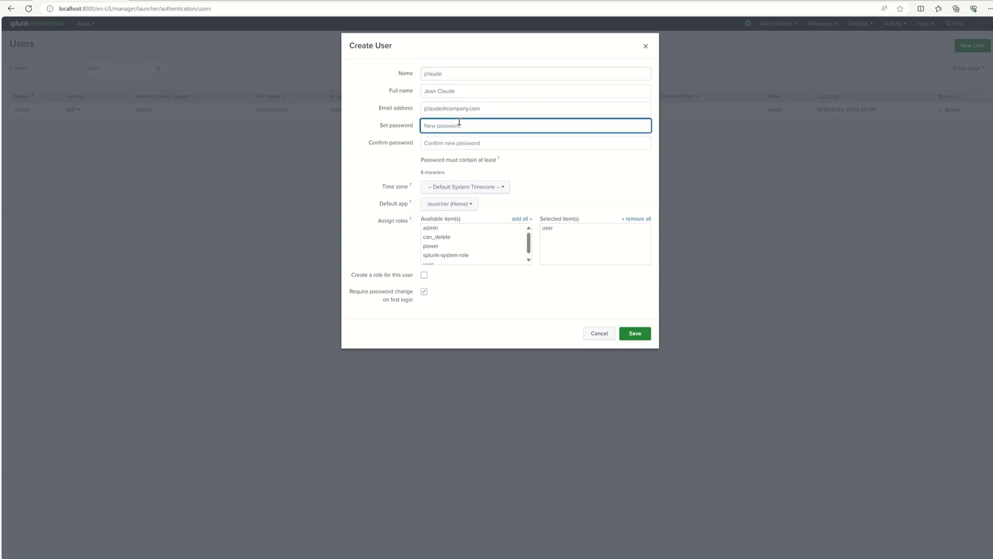
key(ctrl+v)
click(456, 143)
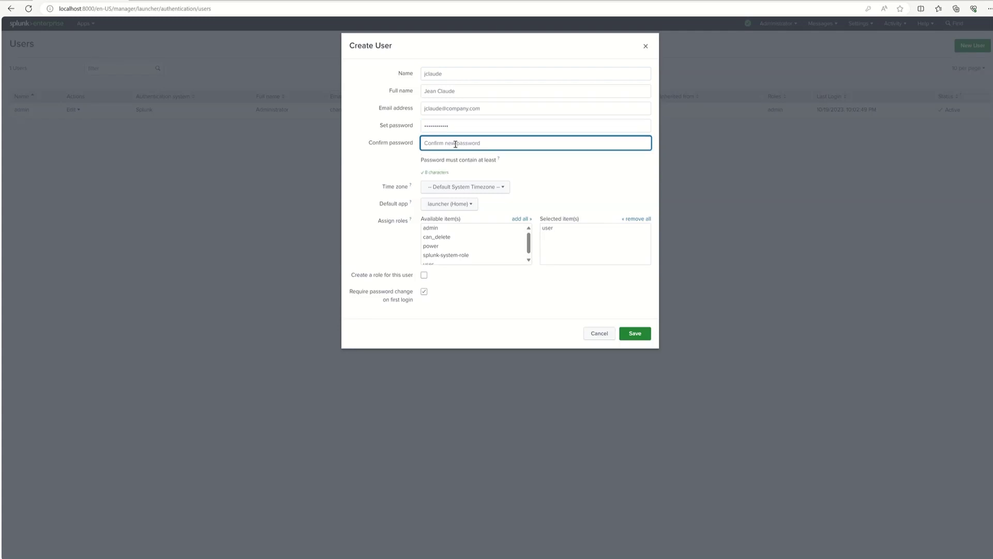
key(ctrl+v)
Step: Choose (GMT-05:00) Eastern Time (US & Canada) as the user's time zone
click(503, 189)
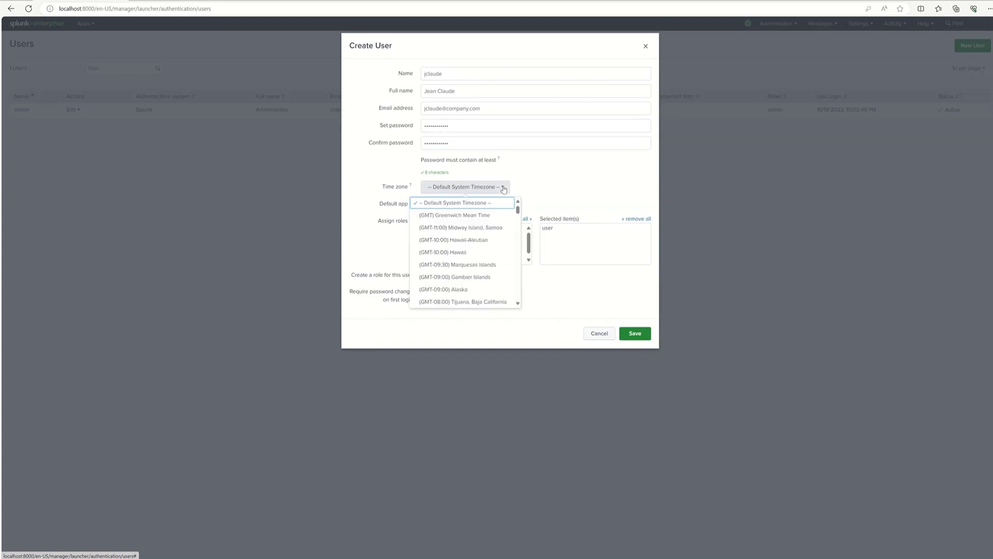
click(475, 203)
click(453, 193)
scroll(471, 218, down, 3)
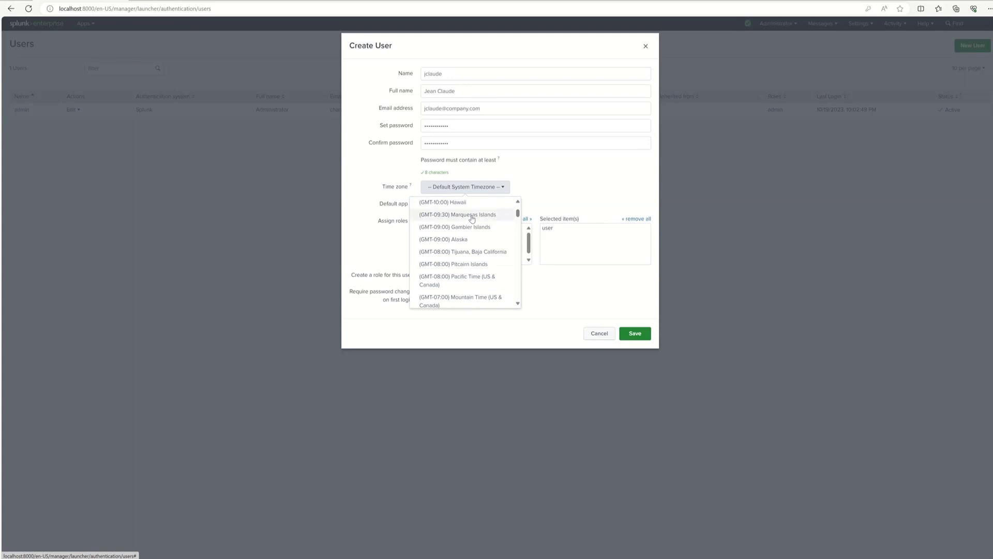
scroll(472, 218, down, 3)
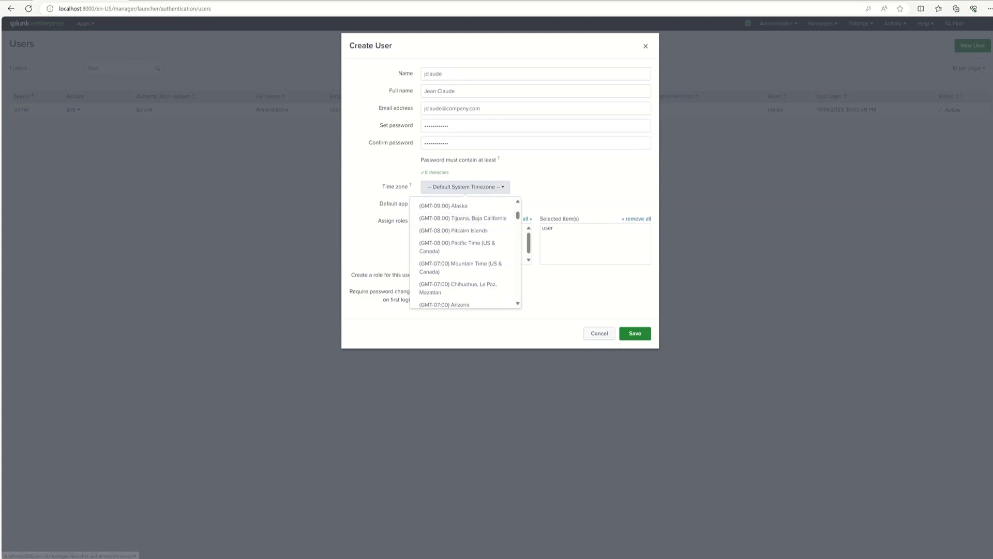
mouse_move(463, 16)
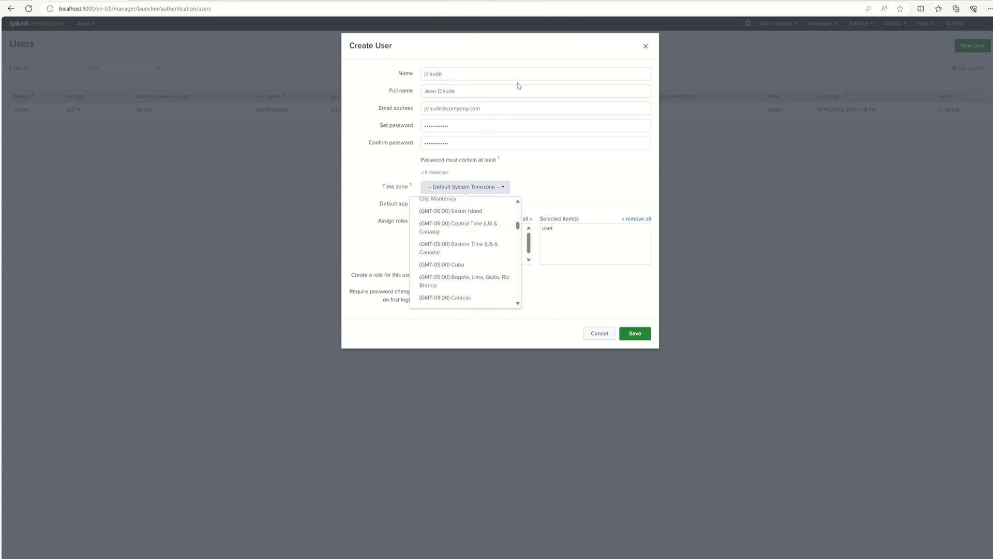
click(455, 252)
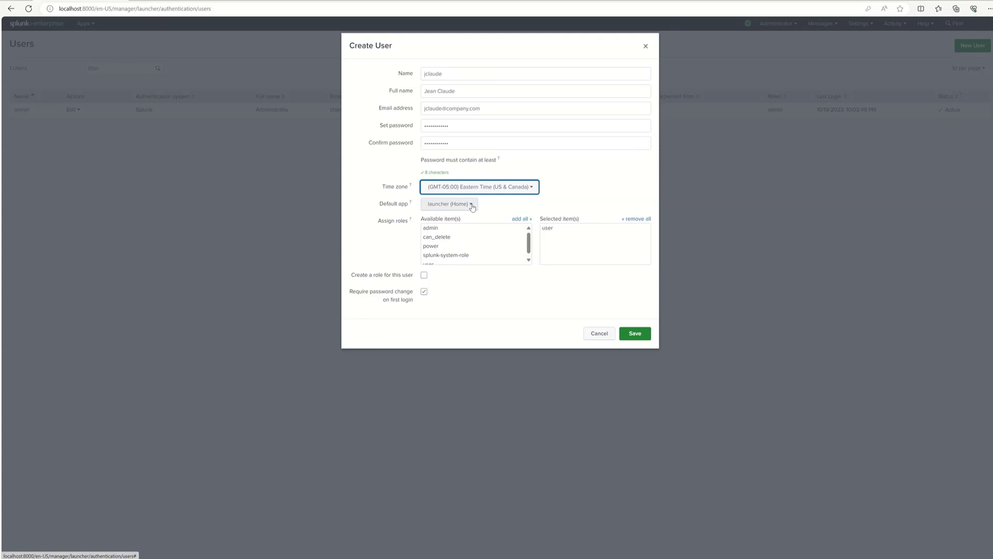
click(471, 206)
Step: Keep launcher as default app, re-add the user role, disable forced password change, and save
click(472, 206)
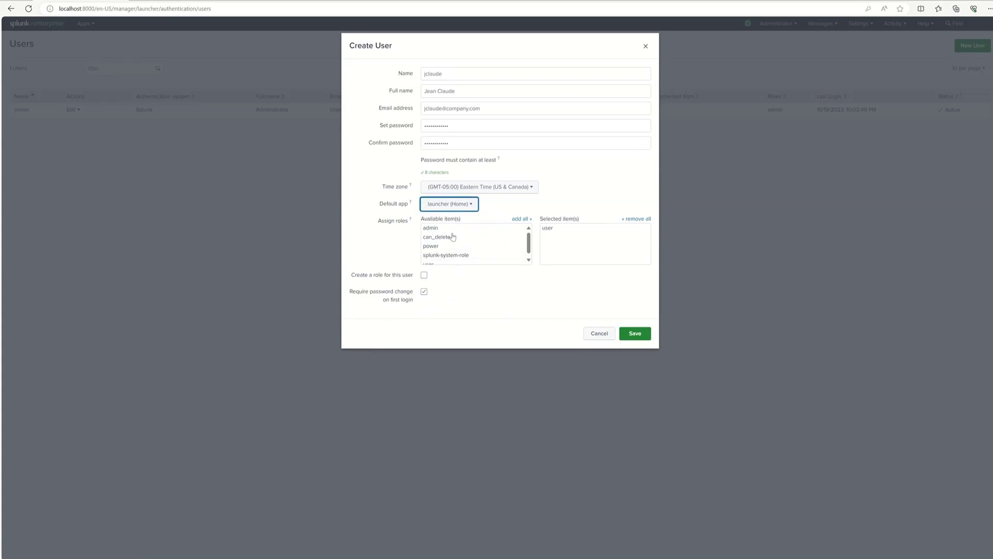
mouse_move(529, 242)
mouse_down()
mouse_move(528, 250)
mouse_move(528, 241)
mouse_up()
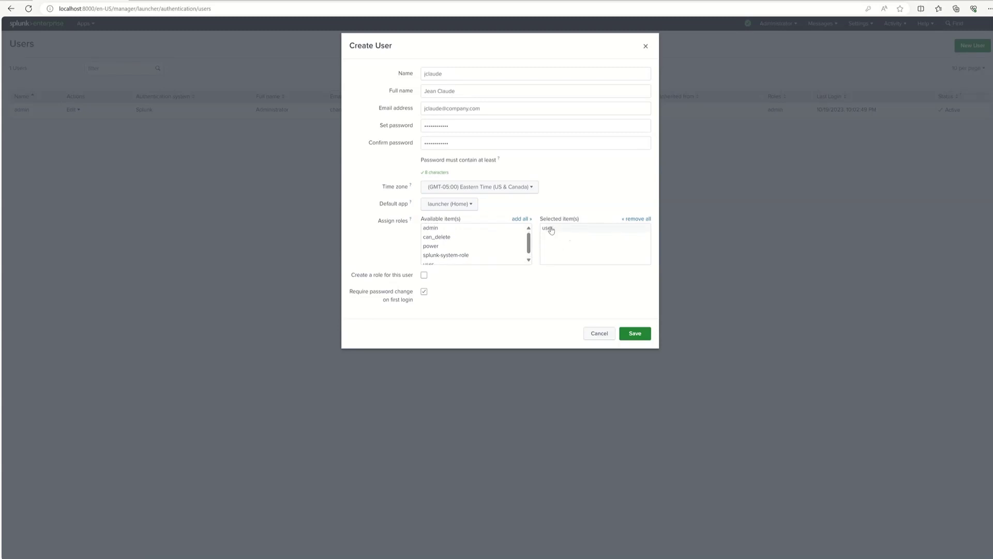
click(547, 228)
scroll(528, 245, down, 1)
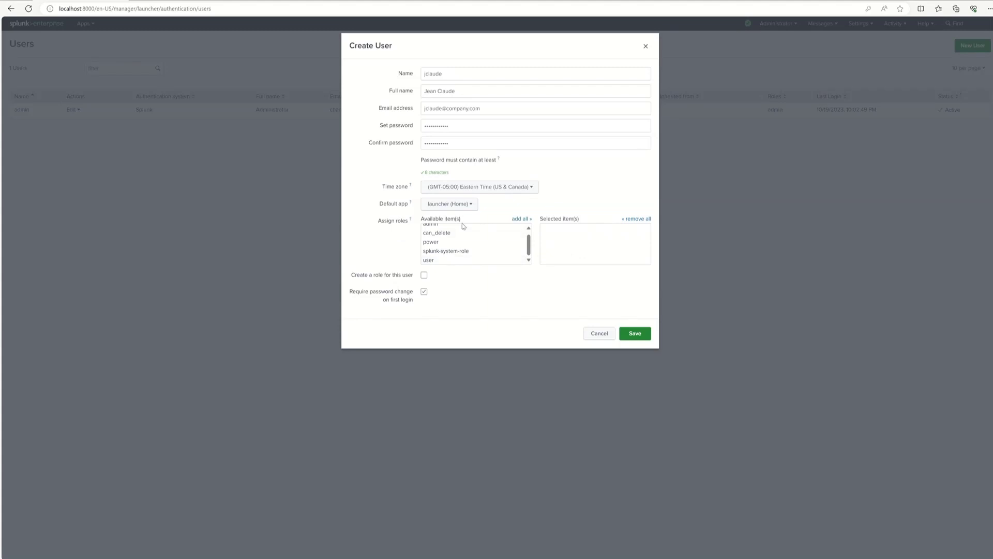
click(429, 262)
click(425, 291)
click(635, 335)
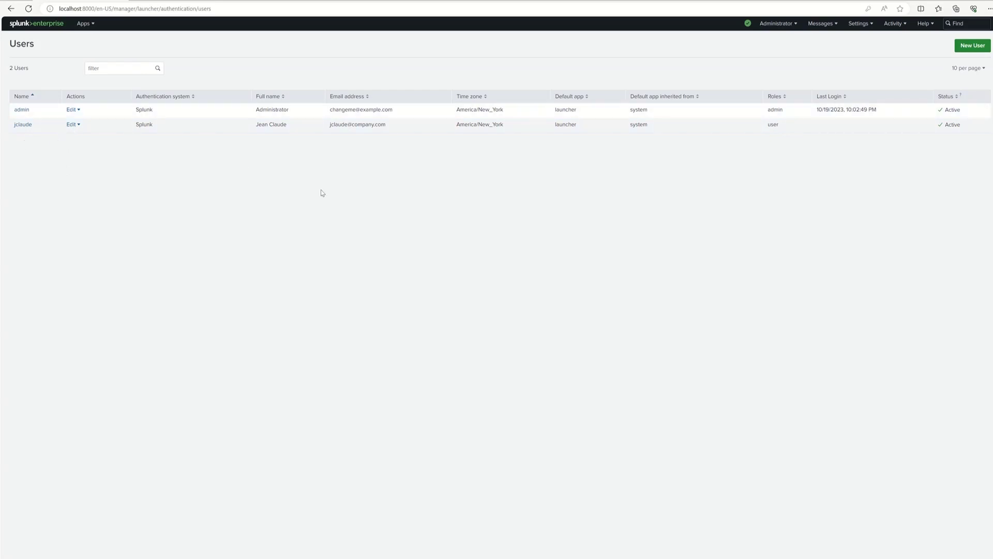
Step: Start a second new user and enter its username and full name
click(974, 48)
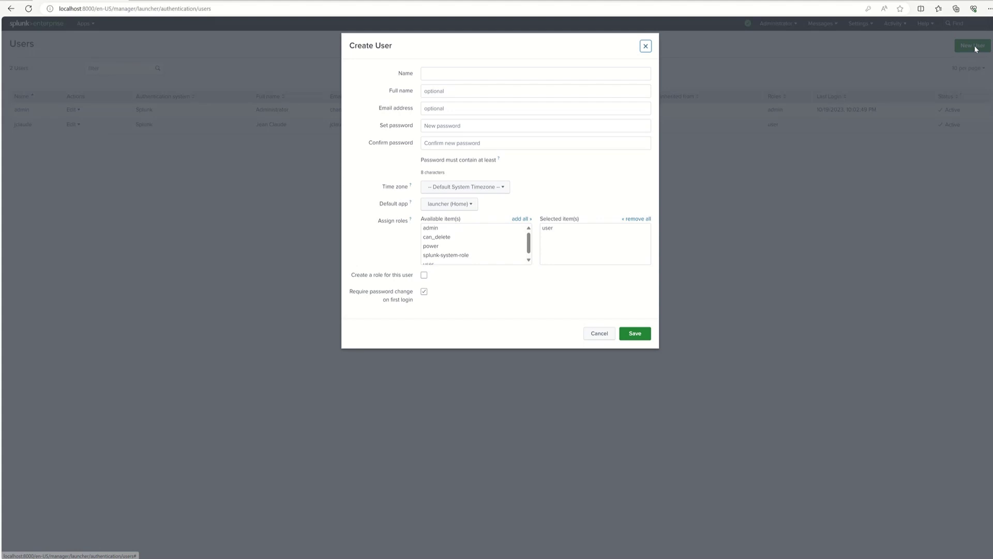
click(483, 74)
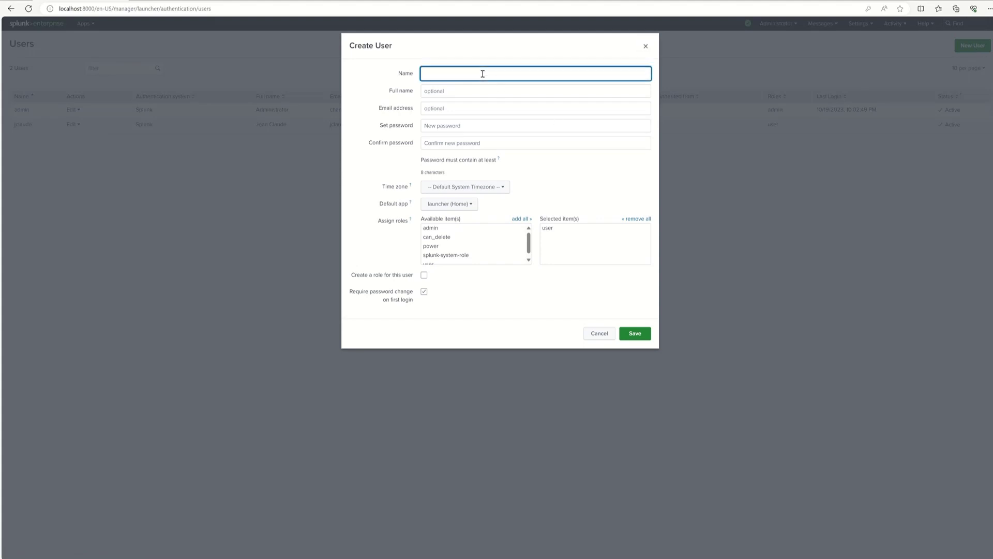
click(455, 86)
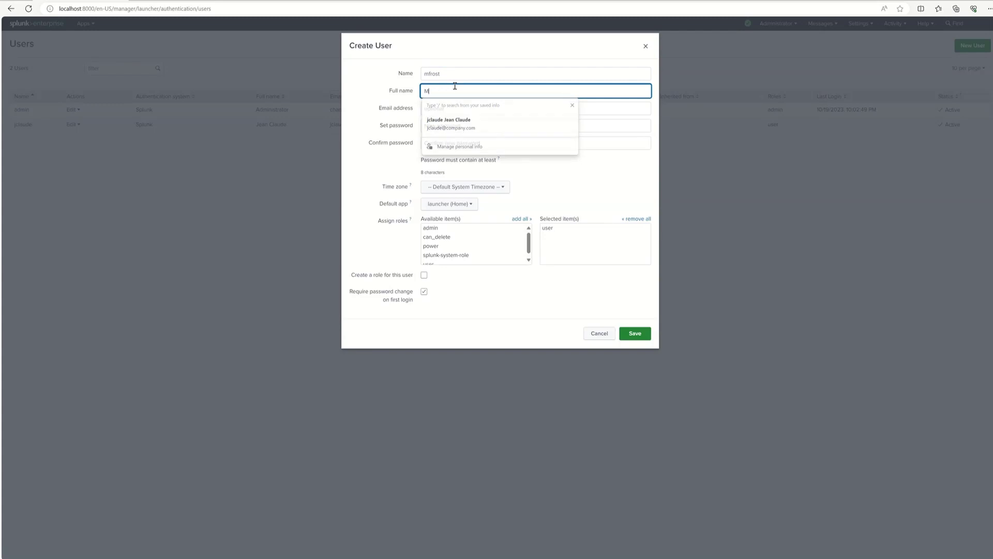
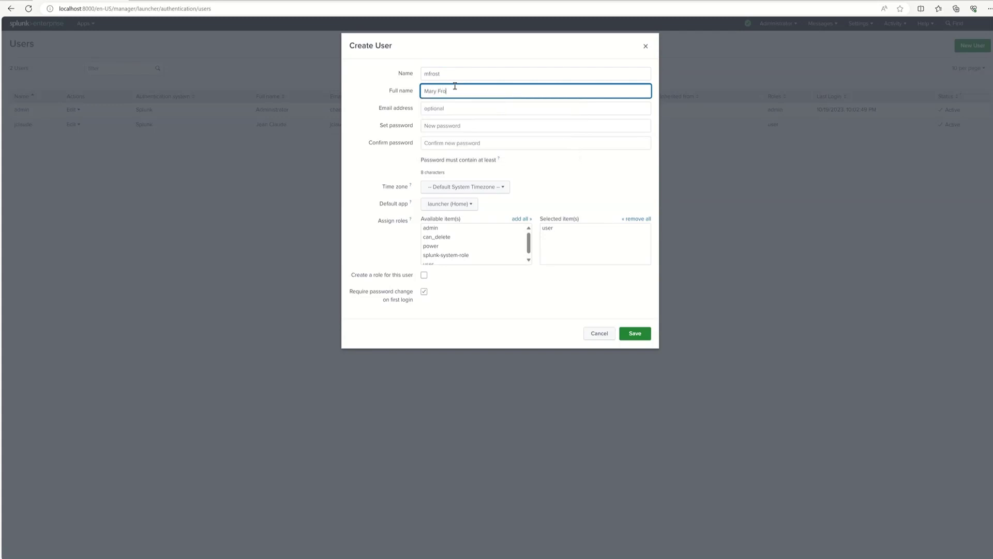
Step: Set the e-mail to the username plus the company domain, and enter the password twice
drag(441, 74, 422, 76)
key(ctrl+c)
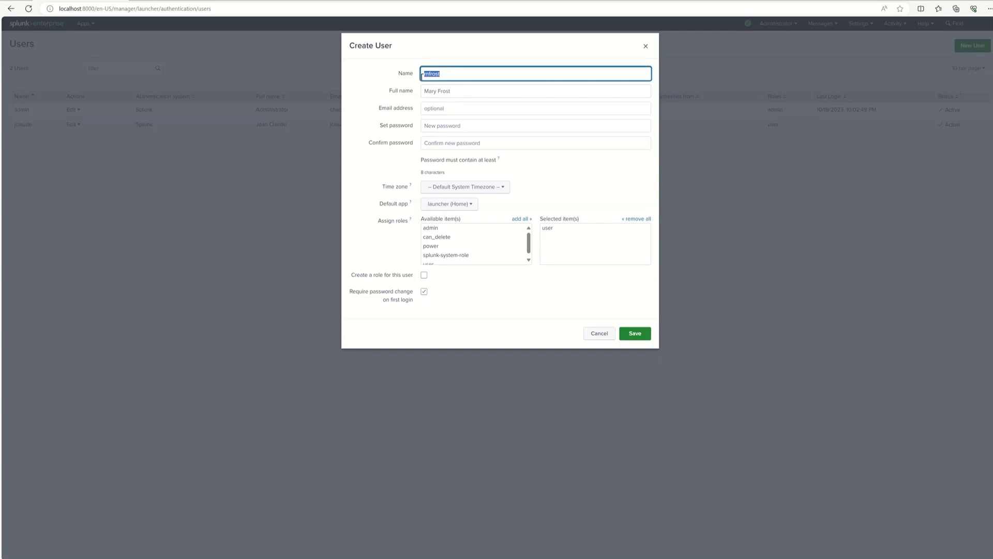
click(456, 110)
key(ctrl+v)
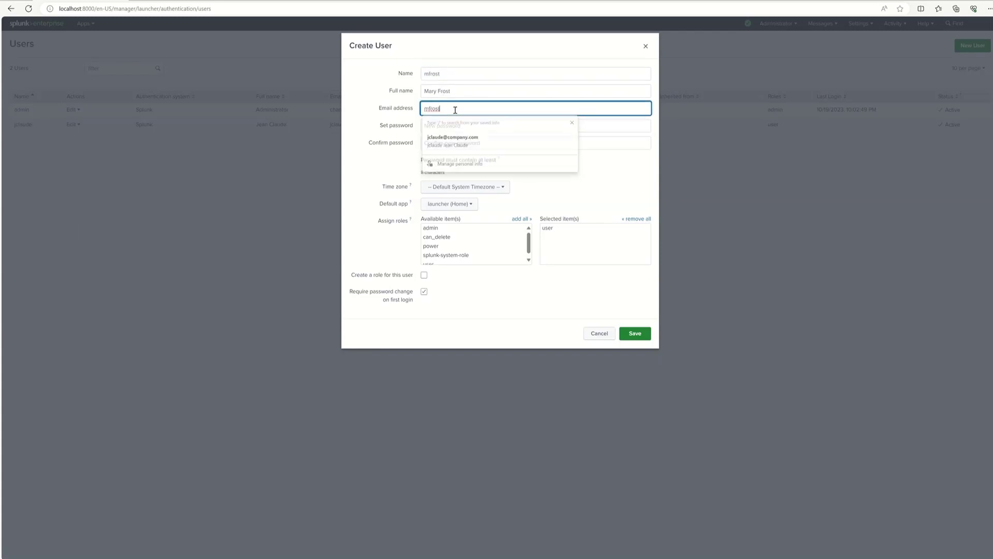
text(@c)
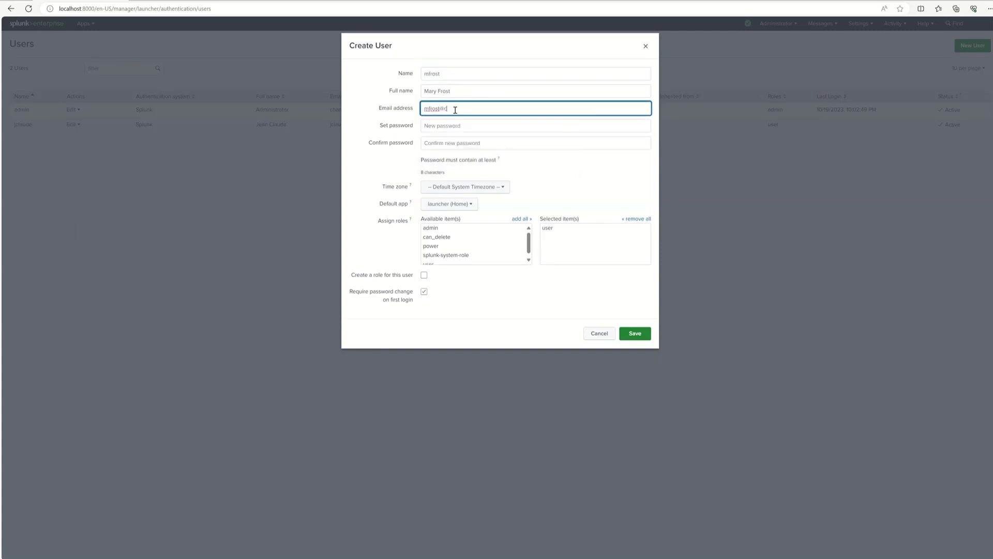
text(ompany.com)
click(460, 127)
text(******)
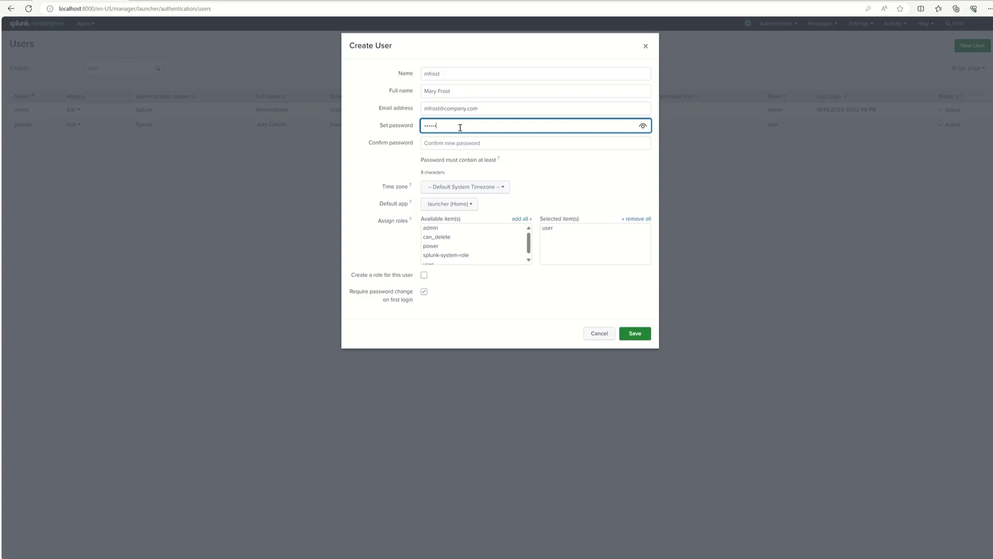
text(**)
click(466, 143)
text(******)
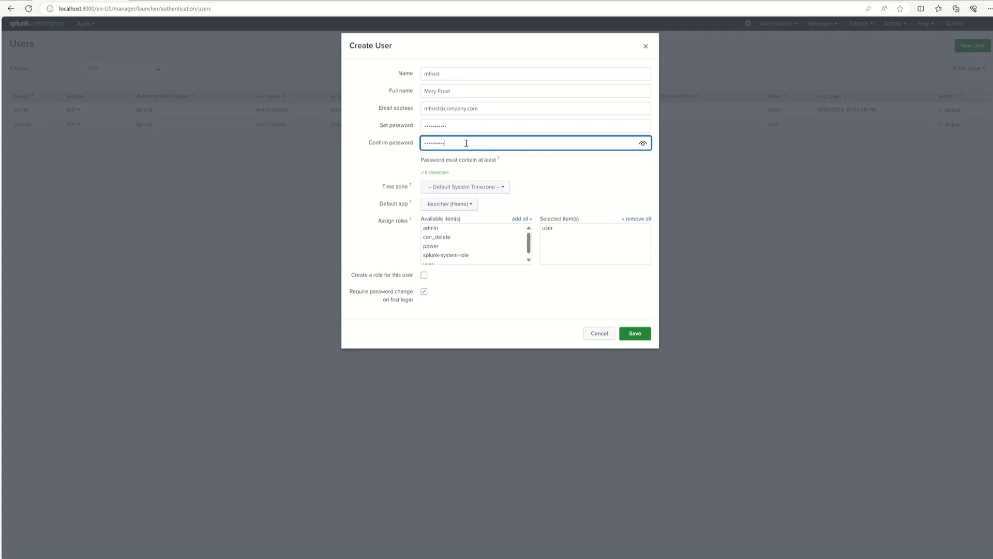
Step: Set the second user's time zone to (GMT-05:00) Eastern Time (US & Canada)
click(493, 189)
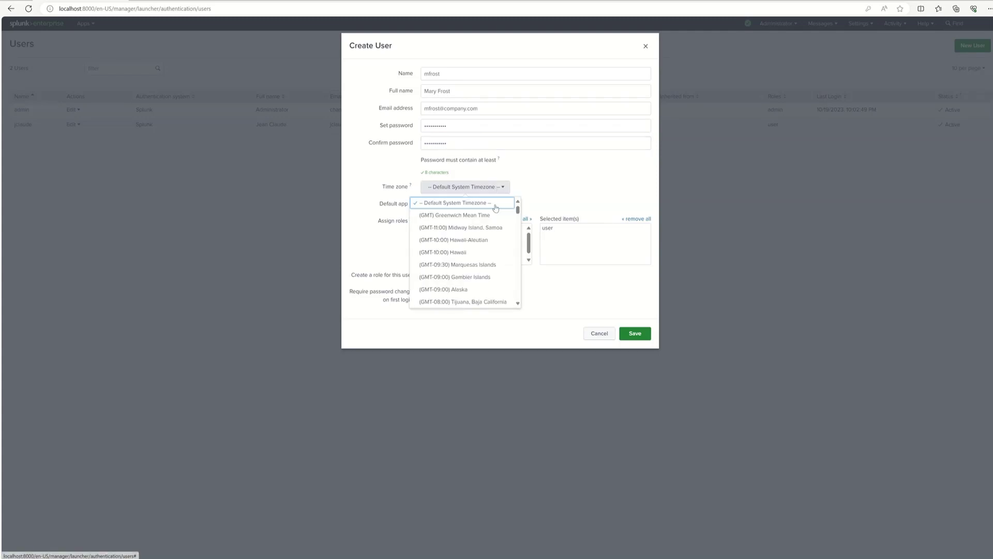
scroll(494, 247, down, 5)
scroll(494, 247, down, 3)
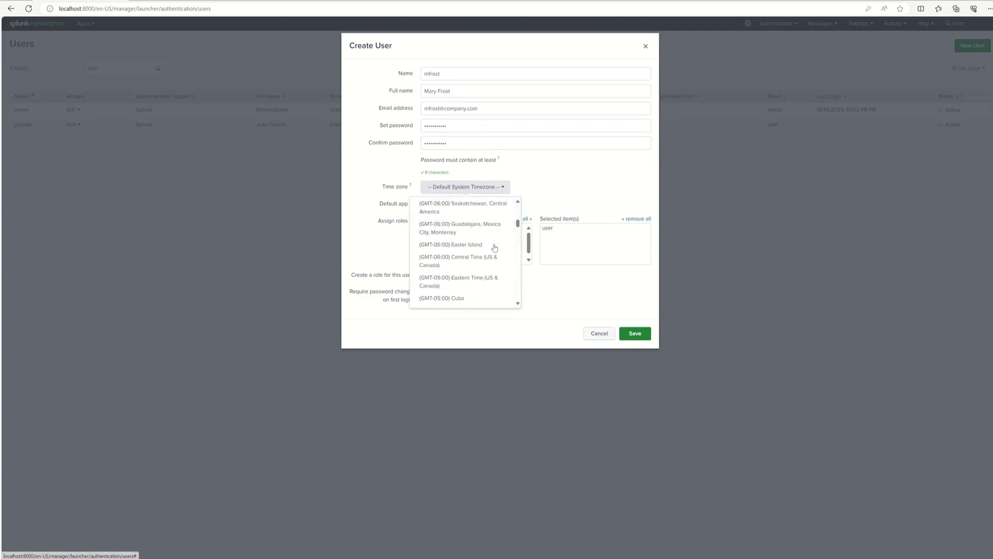
scroll(494, 248, up, 2)
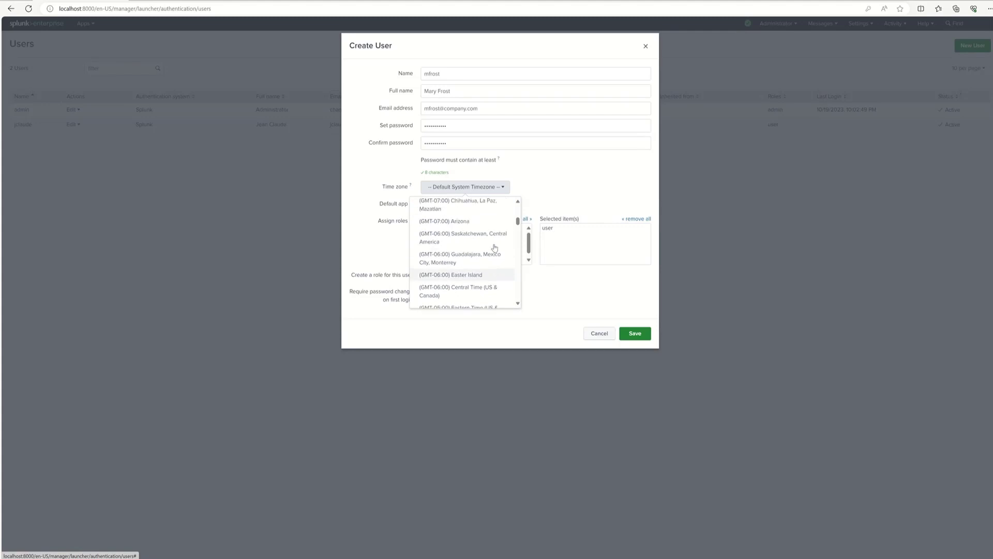
scroll(494, 248, down, 2)
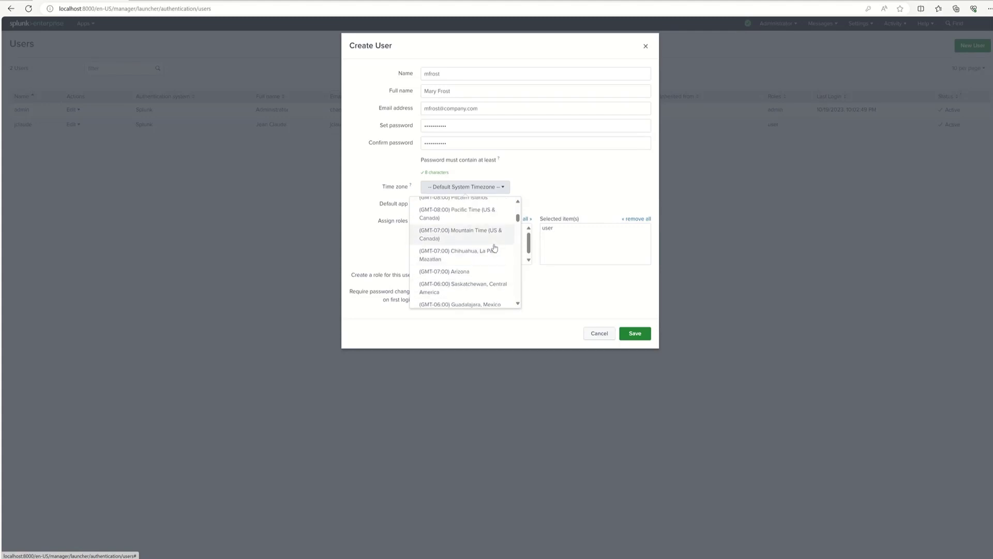
scroll(494, 248, down, 2)
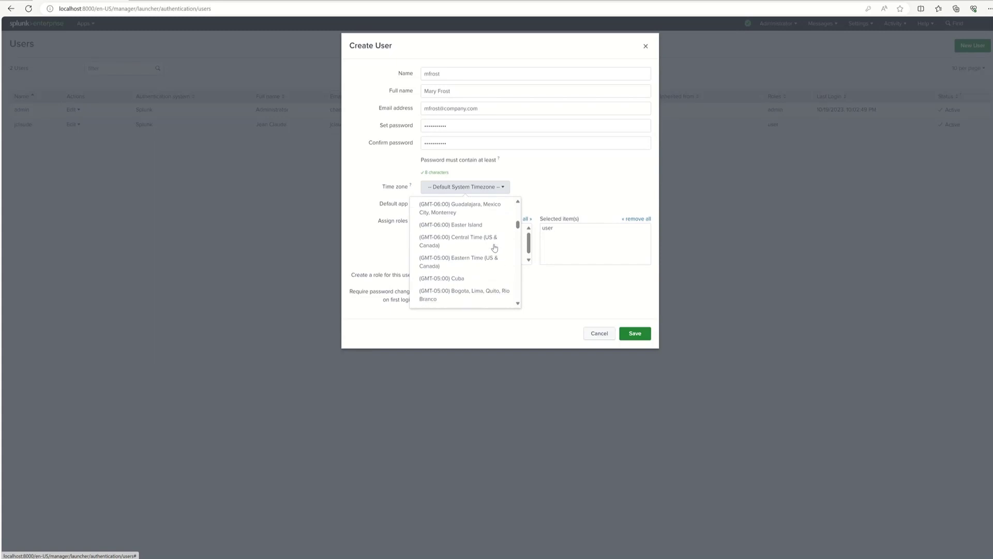
click(479, 243)
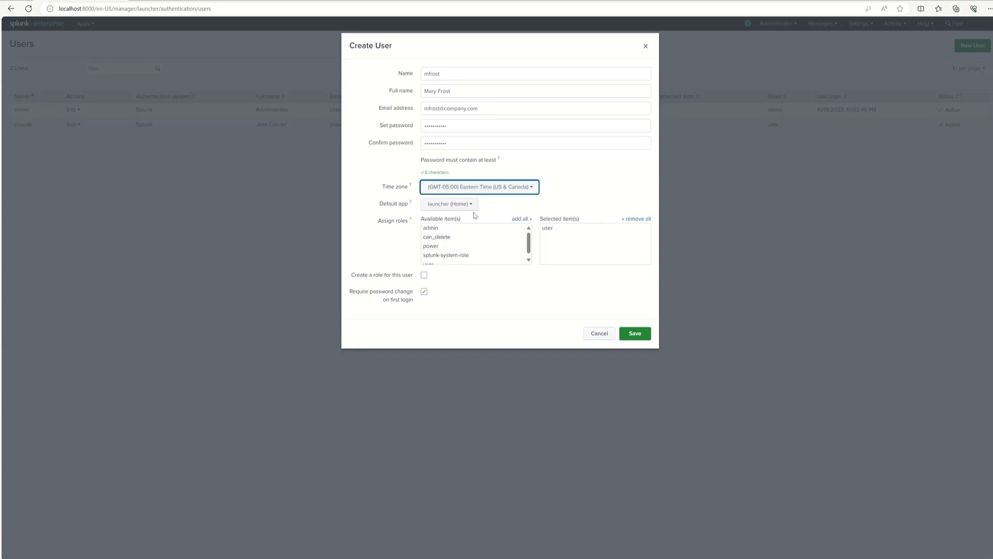
Step: Replace the user role with power and turn off Require password change on first login
click(550, 231)
scroll(528, 242, down, 1)
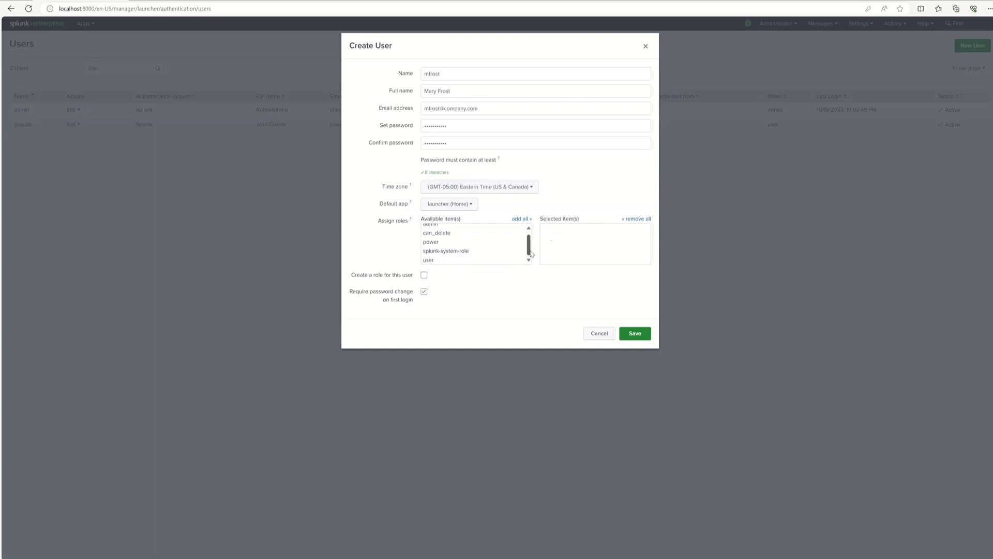
click(433, 243)
click(424, 291)
Step: Save the new power user account
click(635, 333)
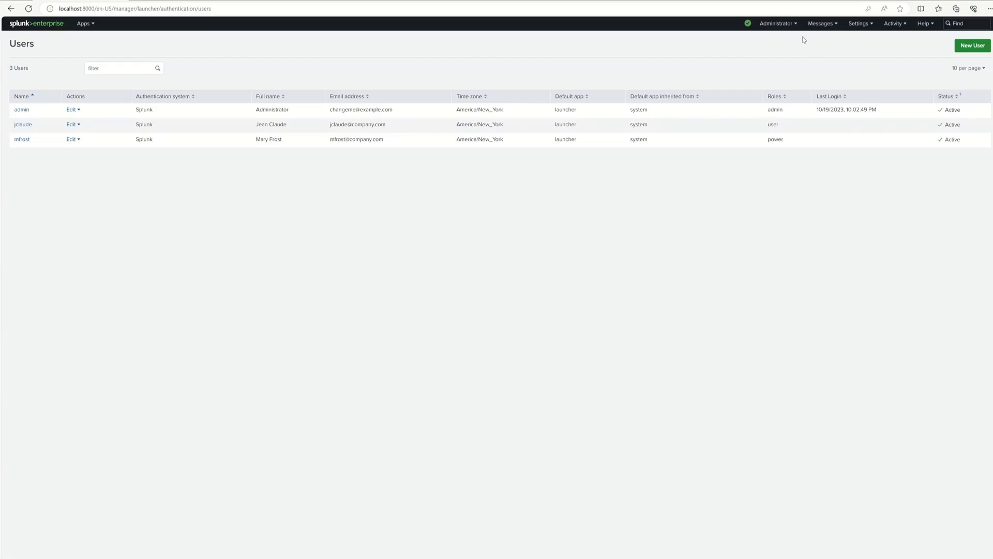
click(791, 24)
Step: Log out of the administrator account and sign in with the first new user's credentials
click(771, 65)
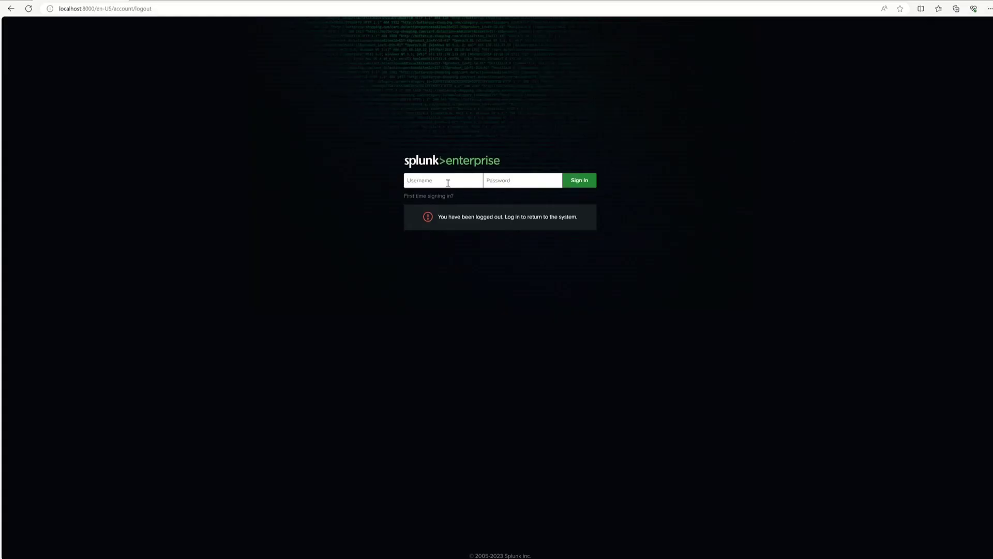
drag(444, 180, 403, 182)
click(517, 180)
key(ctrl+v)
key(Return)
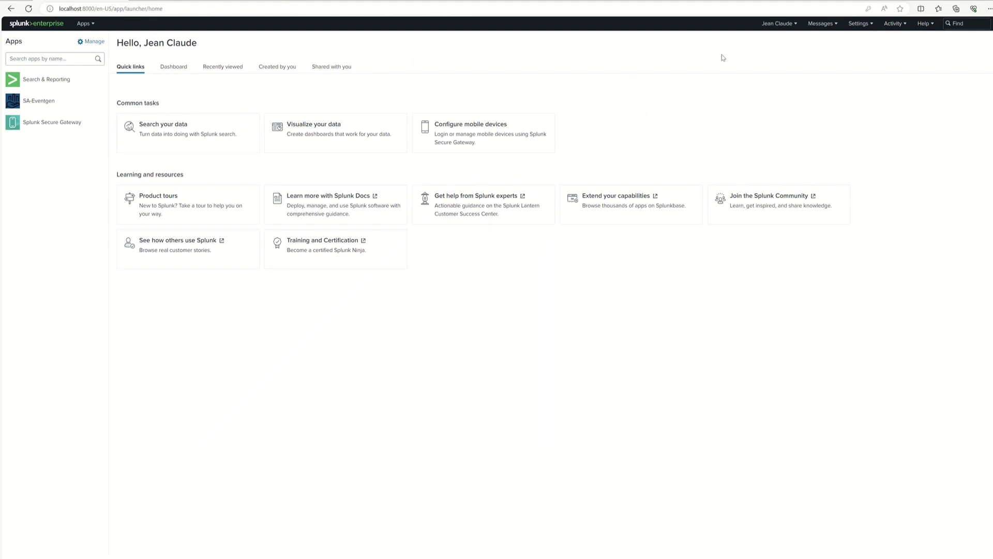
Step: Review the first user's account menu and available Settings entries, then reopen the account menu
click(796, 26)
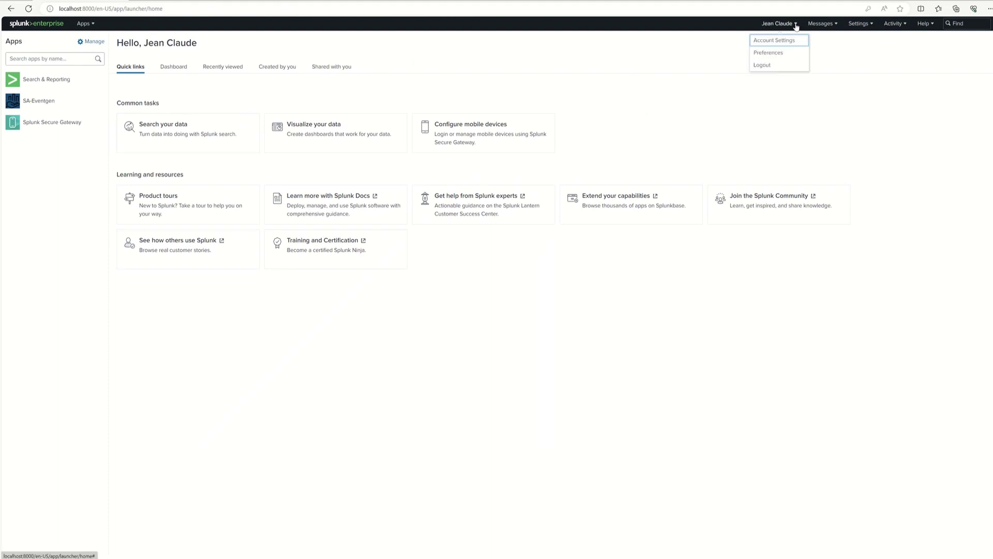
click(667, 71)
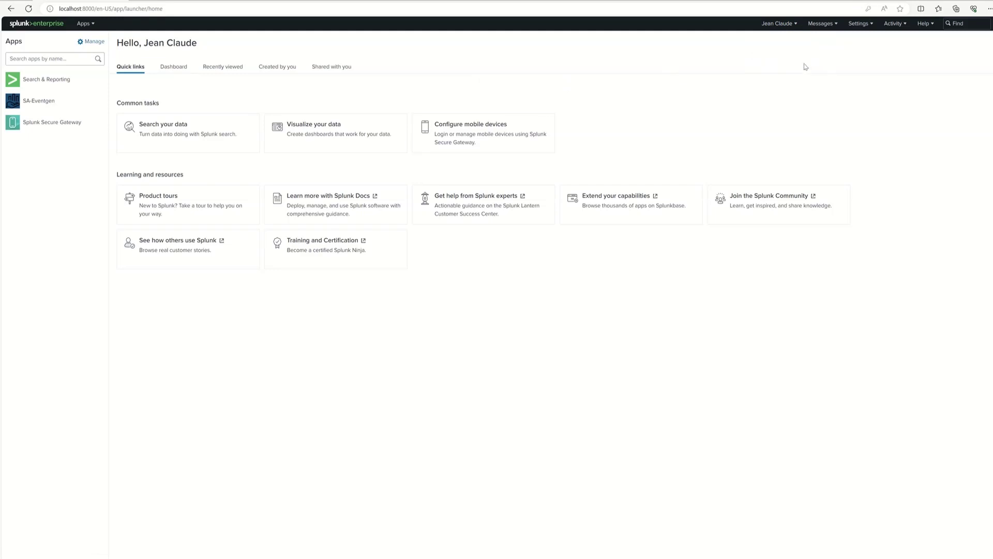
click(871, 26)
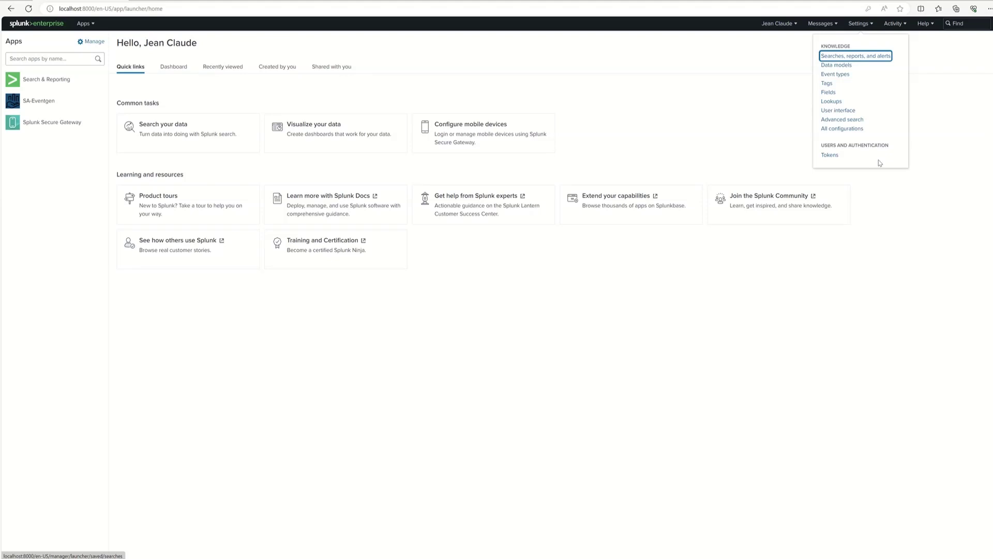
click(934, 74)
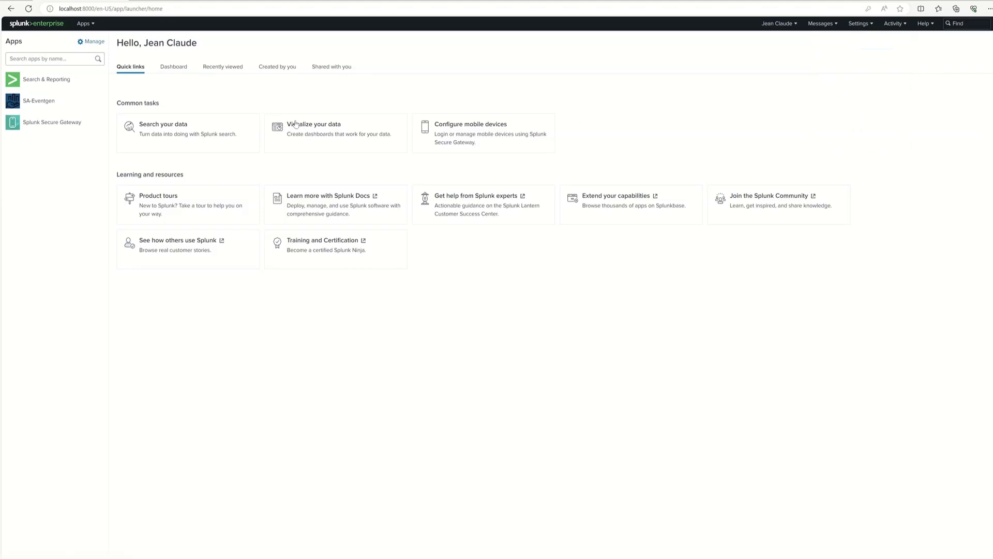
click(797, 26)
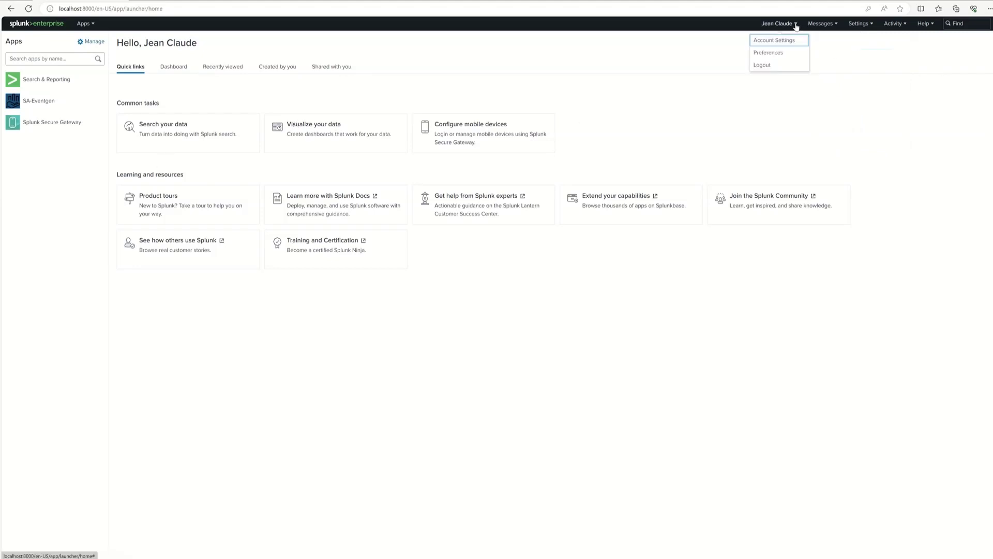
Step: Log out the first user and sign in with the power user's username and password
click(773, 66)
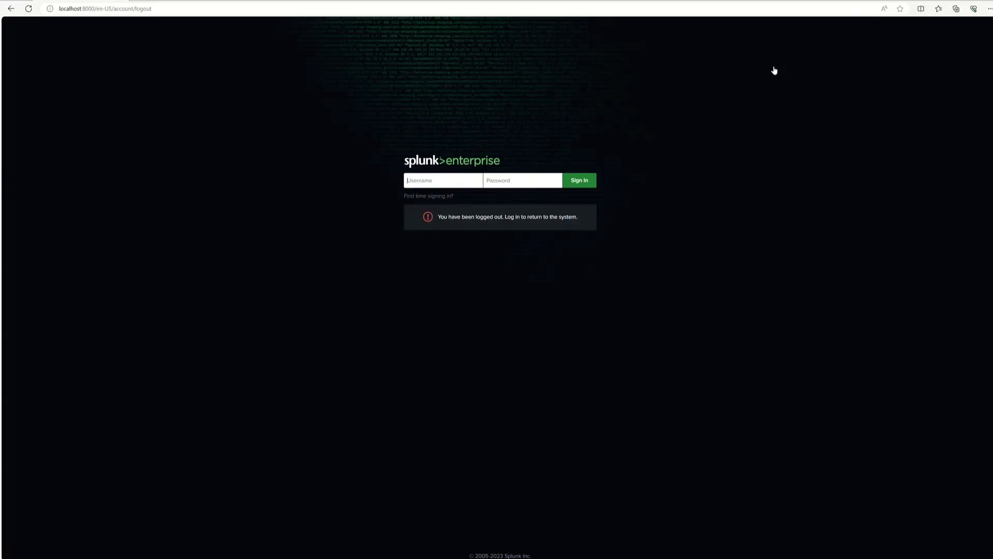
click(453, 186)
drag(430, 184, 396, 181)
click(527, 180)
text(••••••)
key(Return)
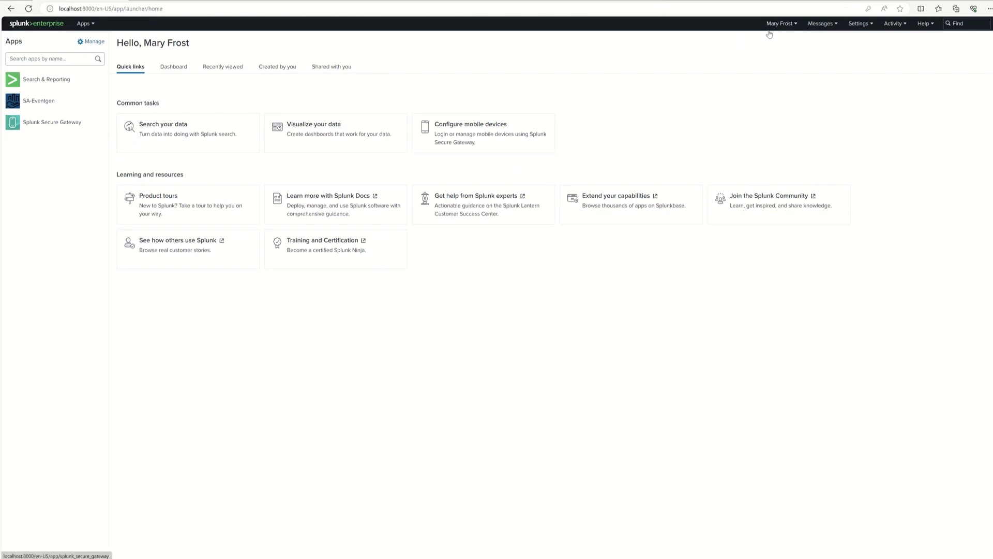
Step: Review the power user's Knowledge and Data entries in the Settings menu, then log out
click(796, 24)
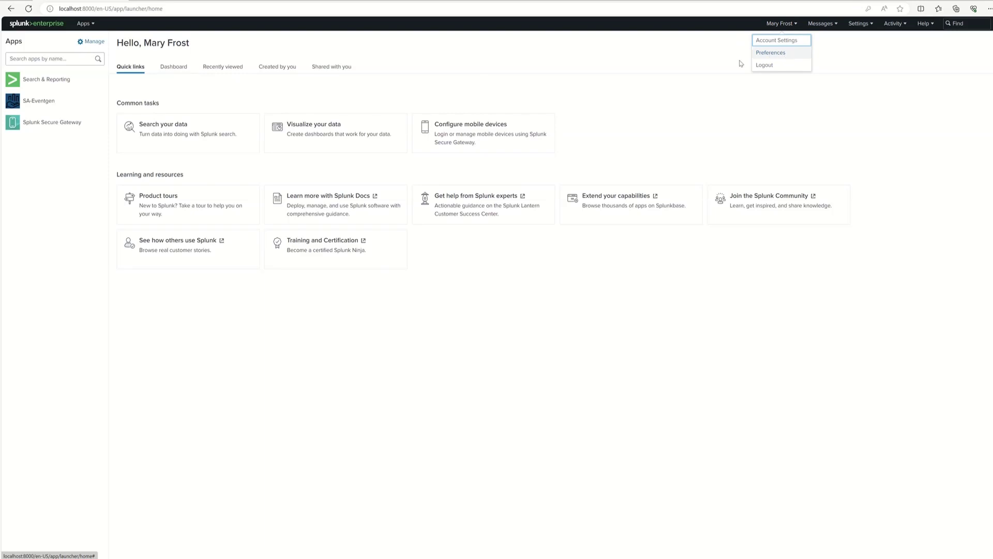
click(867, 102)
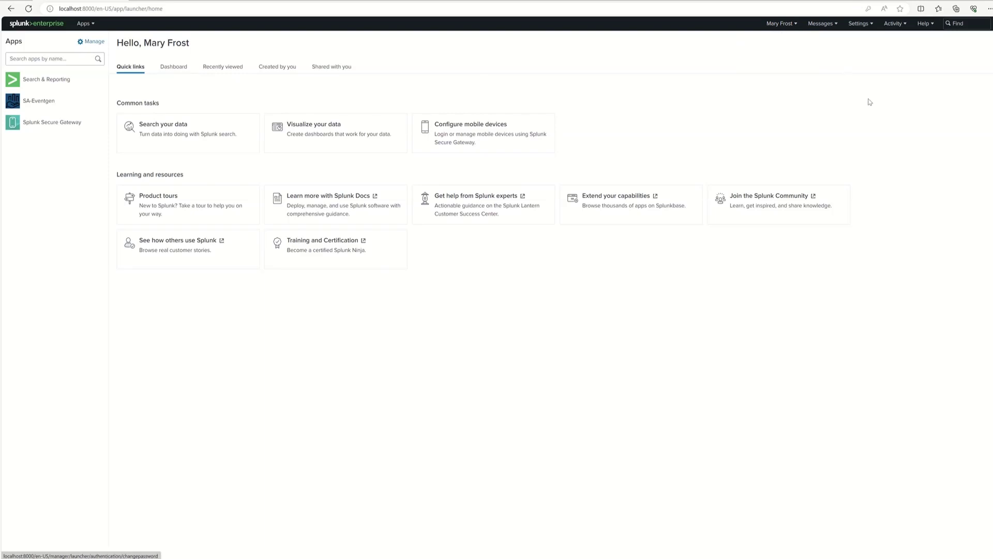
click(873, 27)
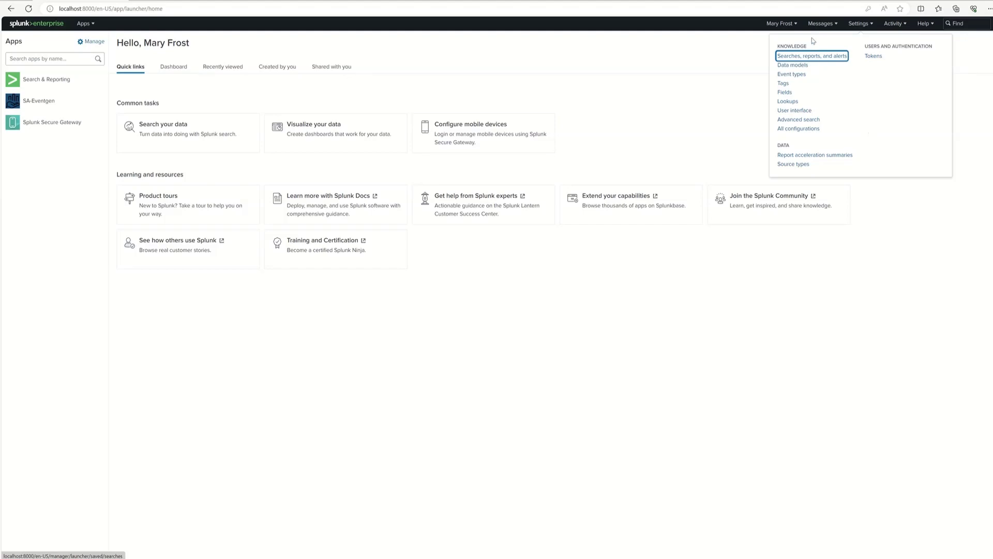
click(795, 29)
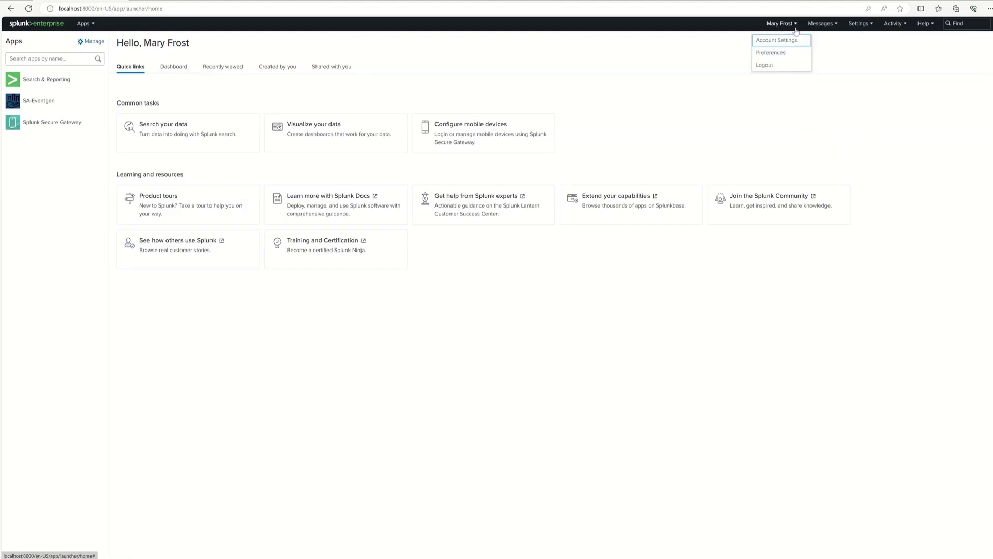
click(770, 65)
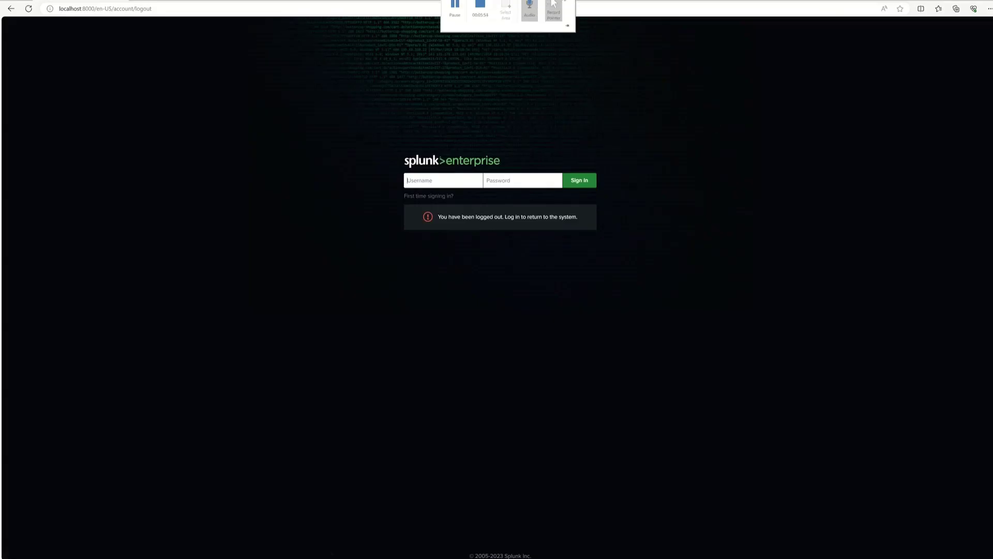